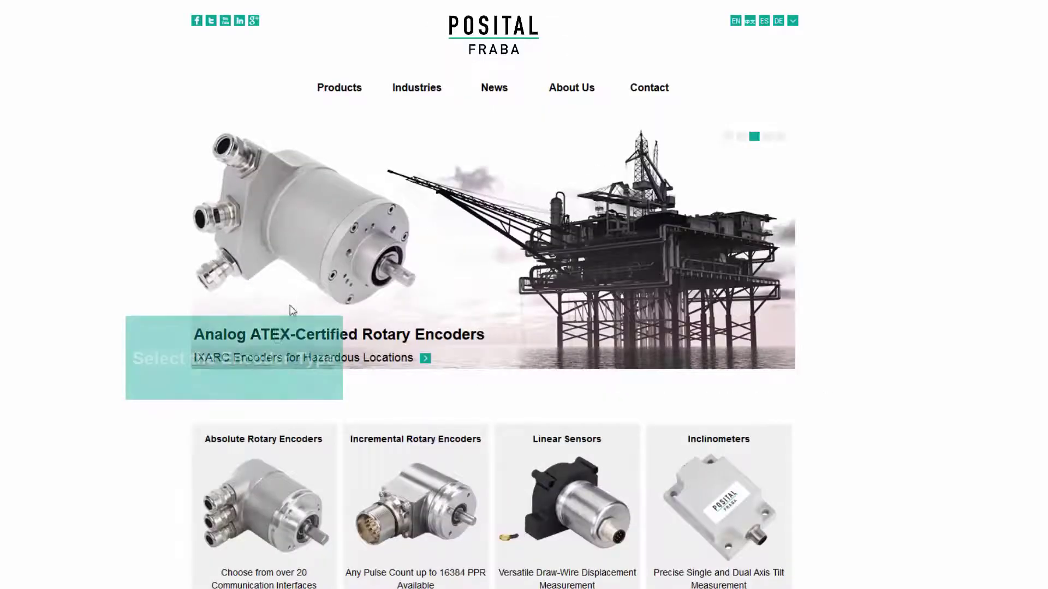
Step: Open the IXARC Absolute Rotary Encoders page from the homepage's encoder card
left_click(258, 536)
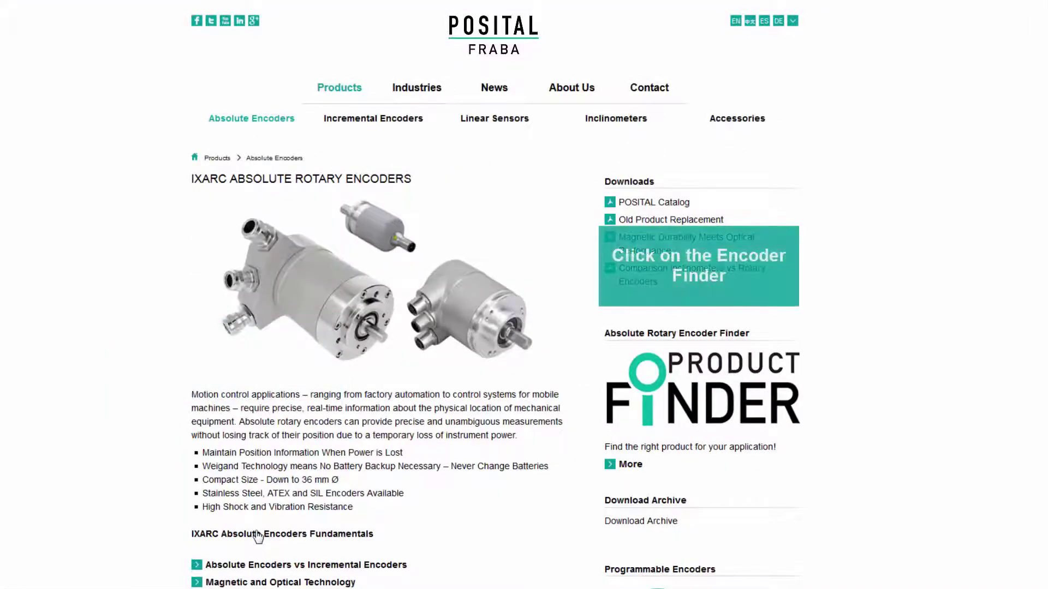
Step: Open the Absolute Encoder Finder, which lists 273581 results, from the Product Finder banner
left_click(642, 386)
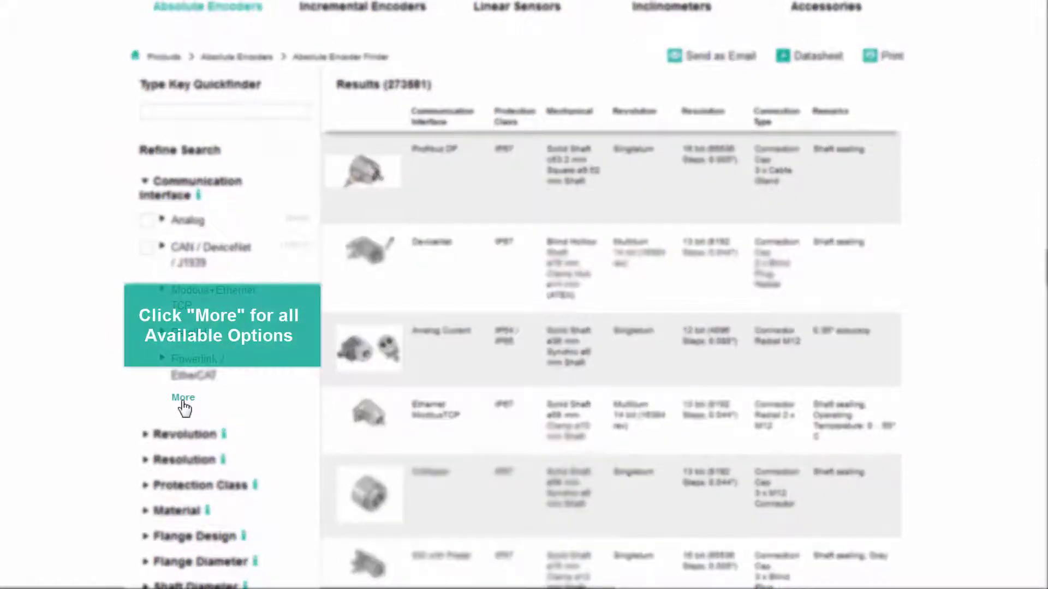
Step: Filter results to the Binary option under SSI / SSI + Incremental, leaving 16350 encoders
left_click(182, 401)
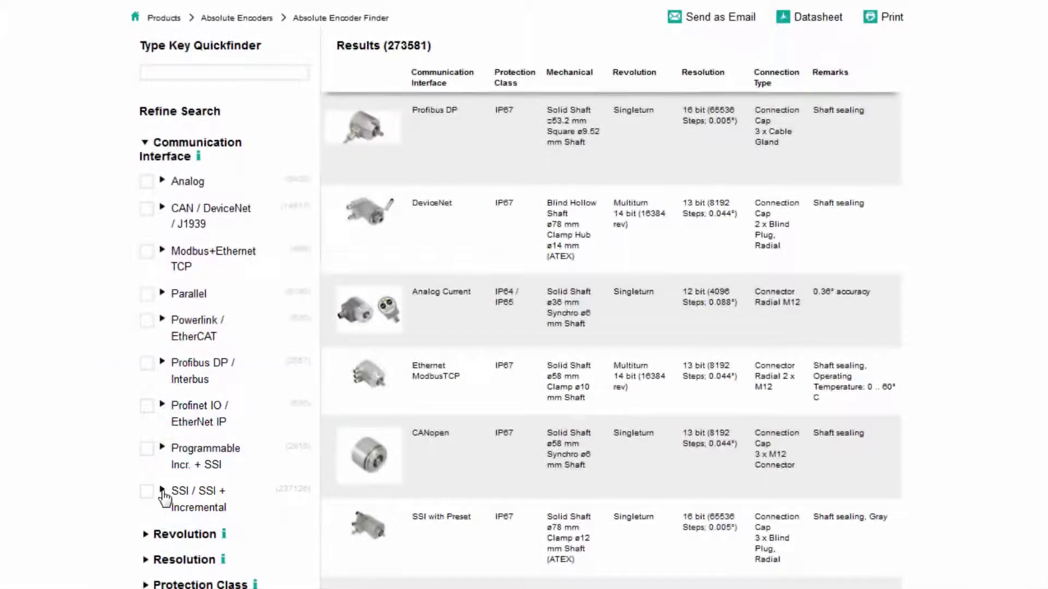
left_click(162, 490)
scroll(164, 498, "down", 5)
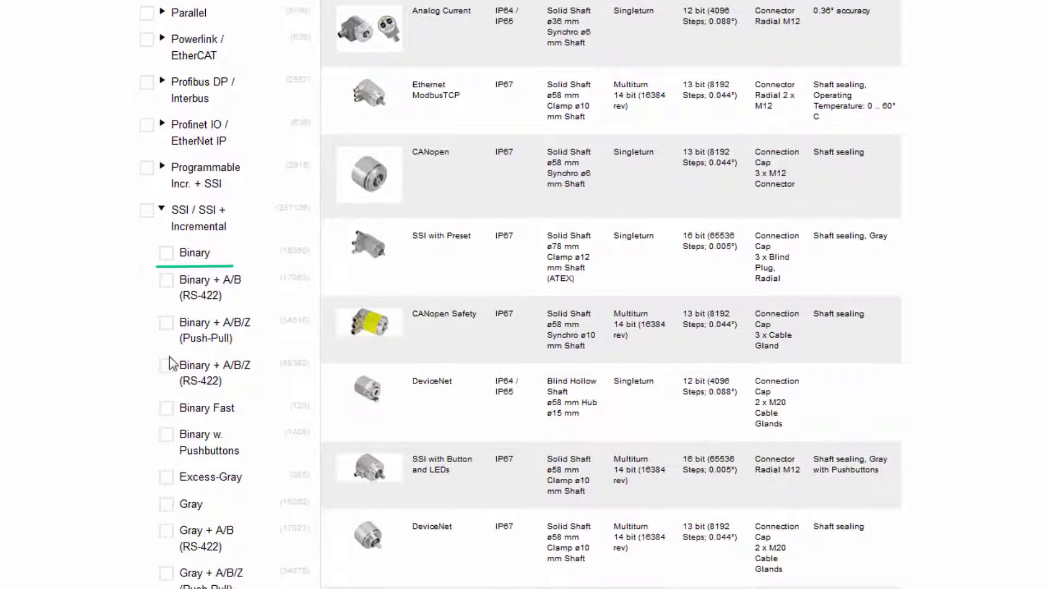
left_click(168, 252)
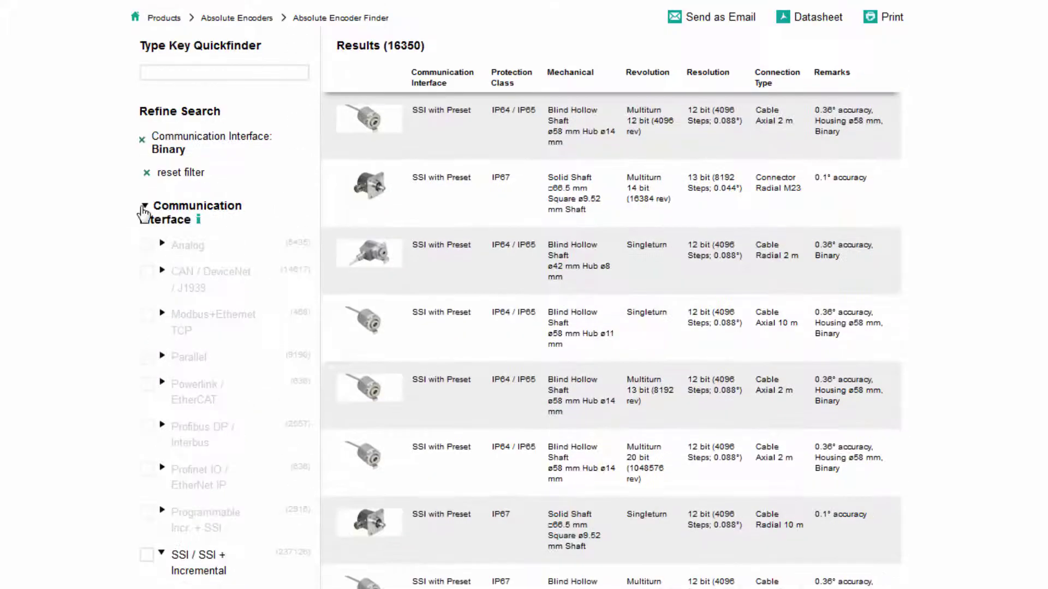
Step: Expand the Revolution filter and read its singleturn-versus-multiturn explanation
left_click(145, 210)
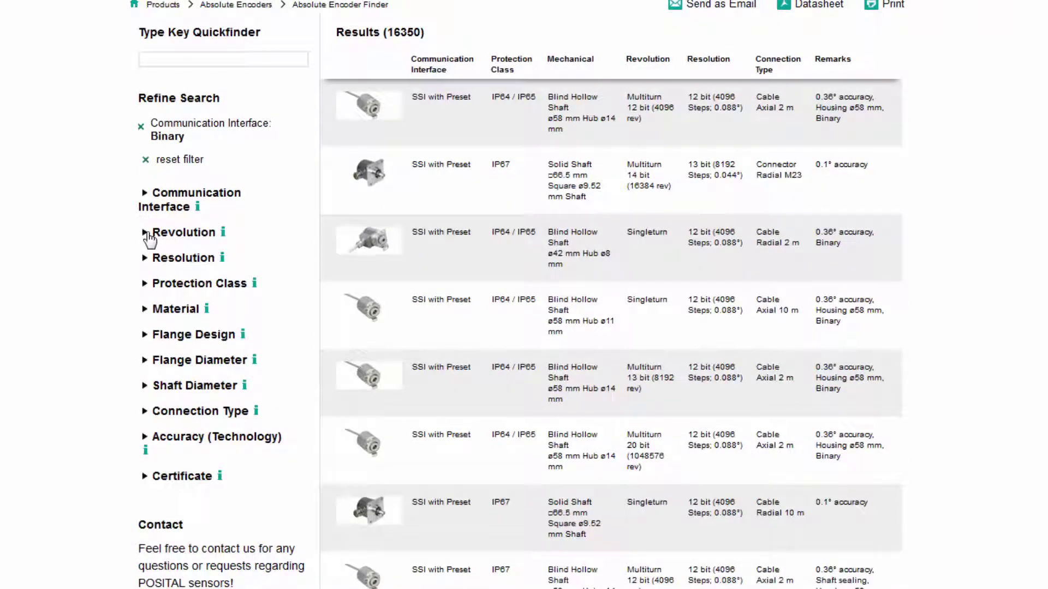
left_click(146, 233)
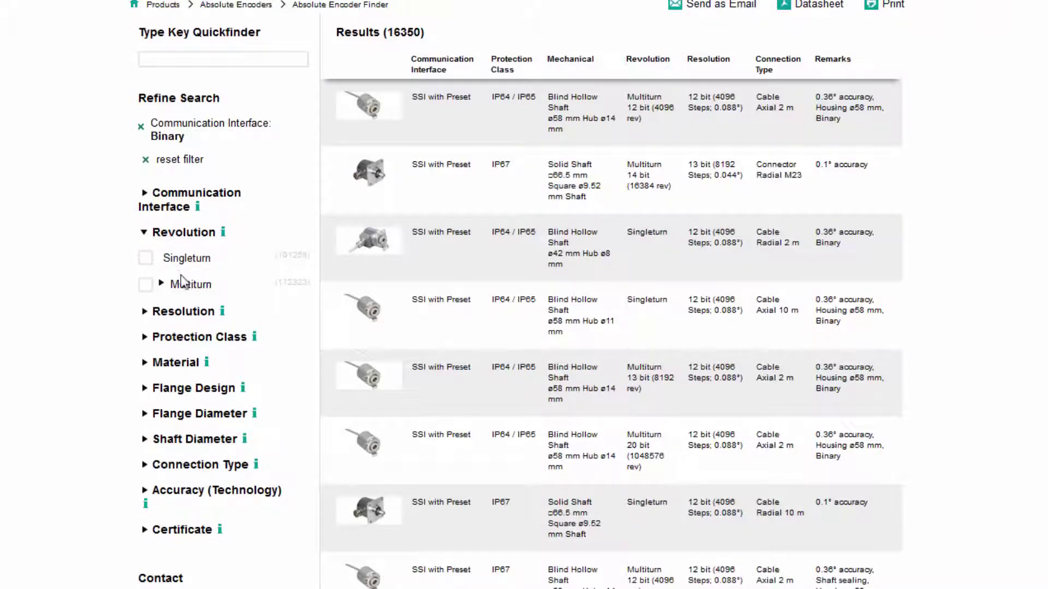
left_click(224, 233)
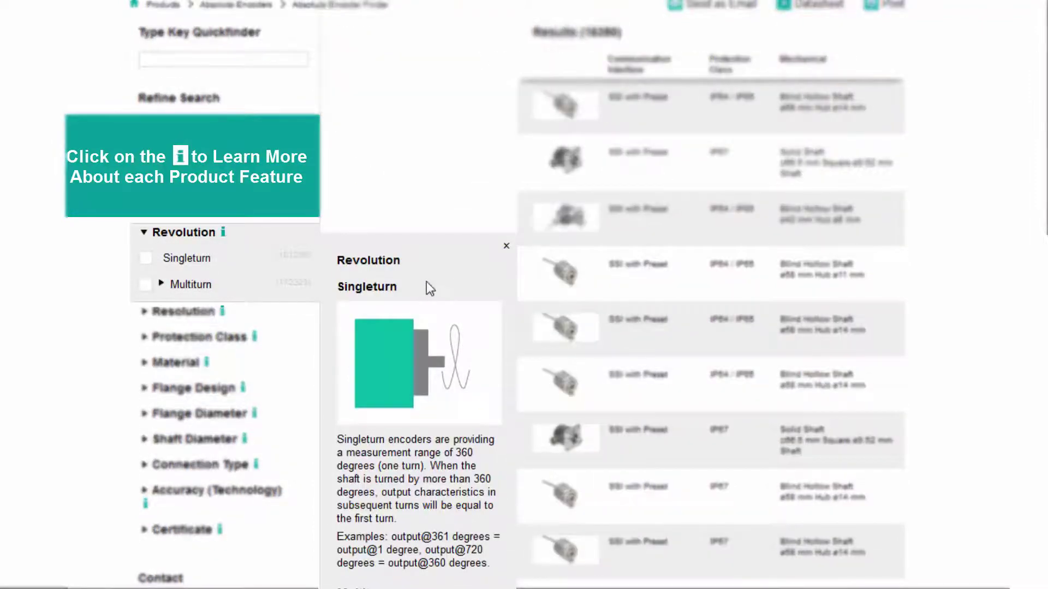
scroll(370, 276, "down", 3)
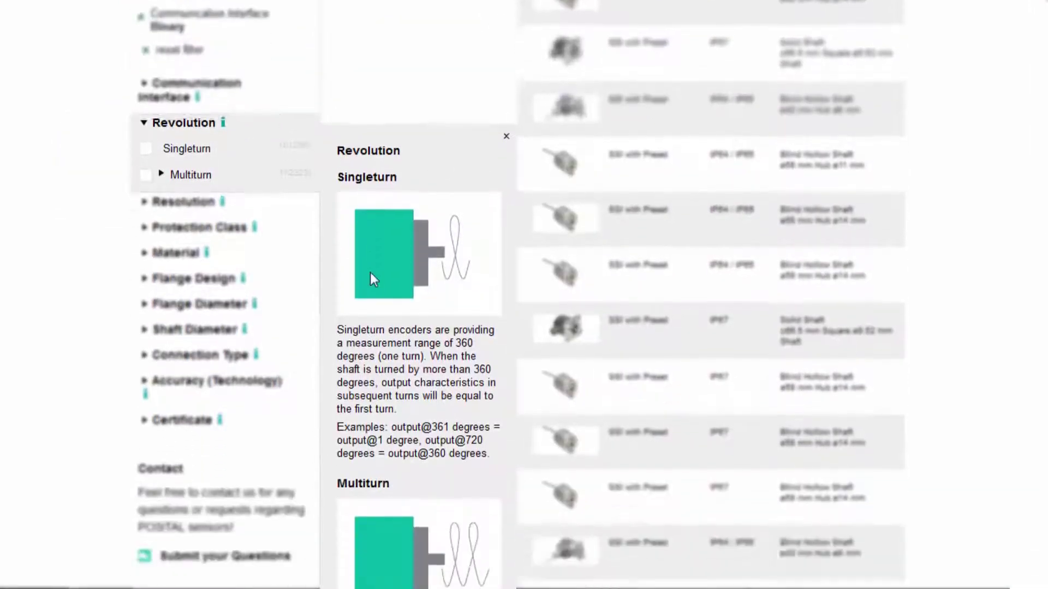
scroll(370, 272, "down", 2)
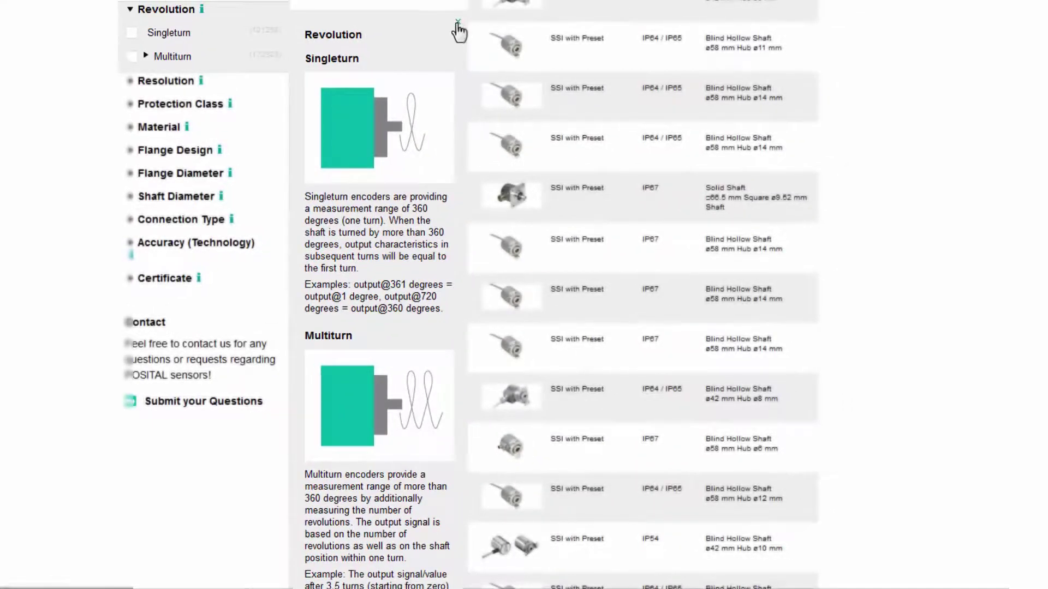
left_click(456, 25)
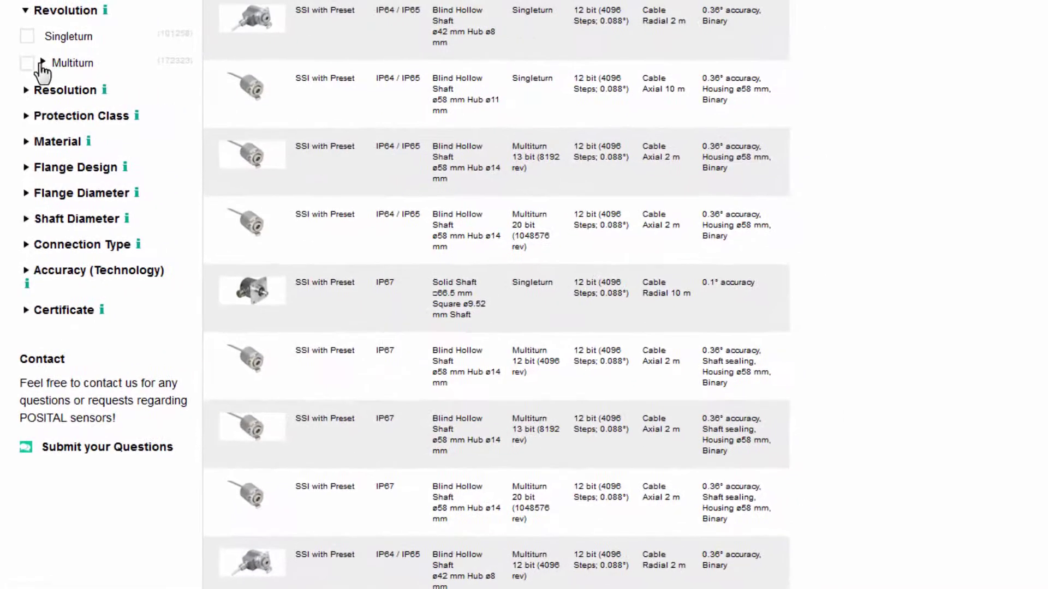
Step: Filter to multiturn encoders with 12 bit (4096 rev) revolution counting
left_click(42, 63)
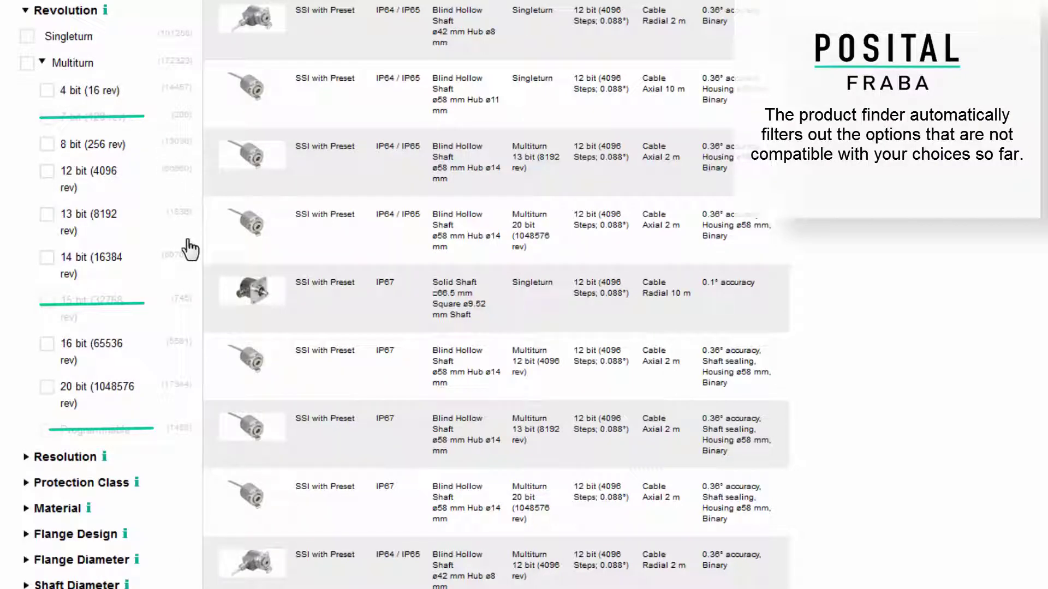
left_click(46, 173)
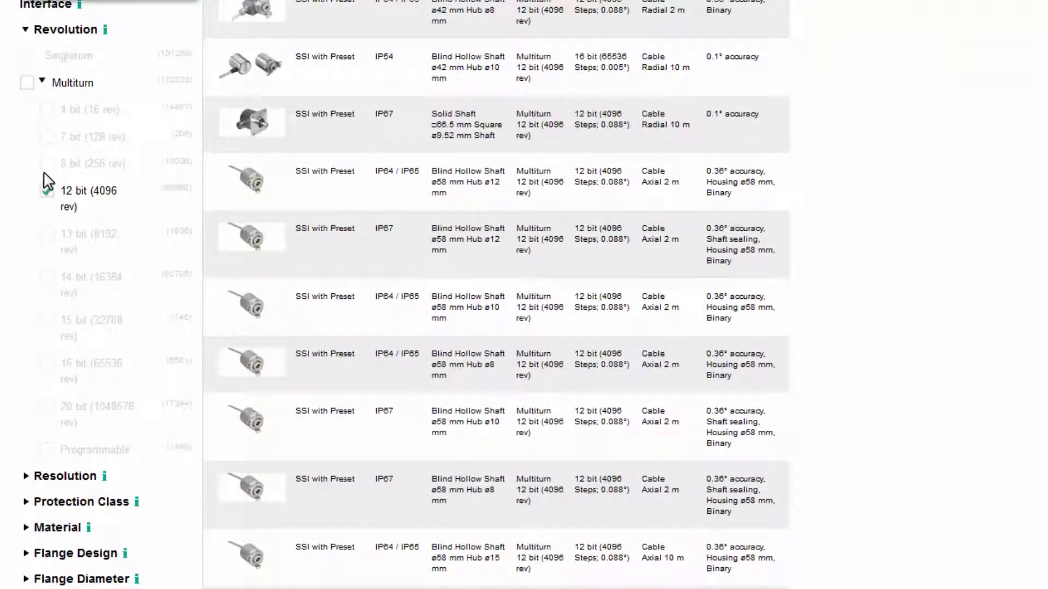
left_click(26, 30)
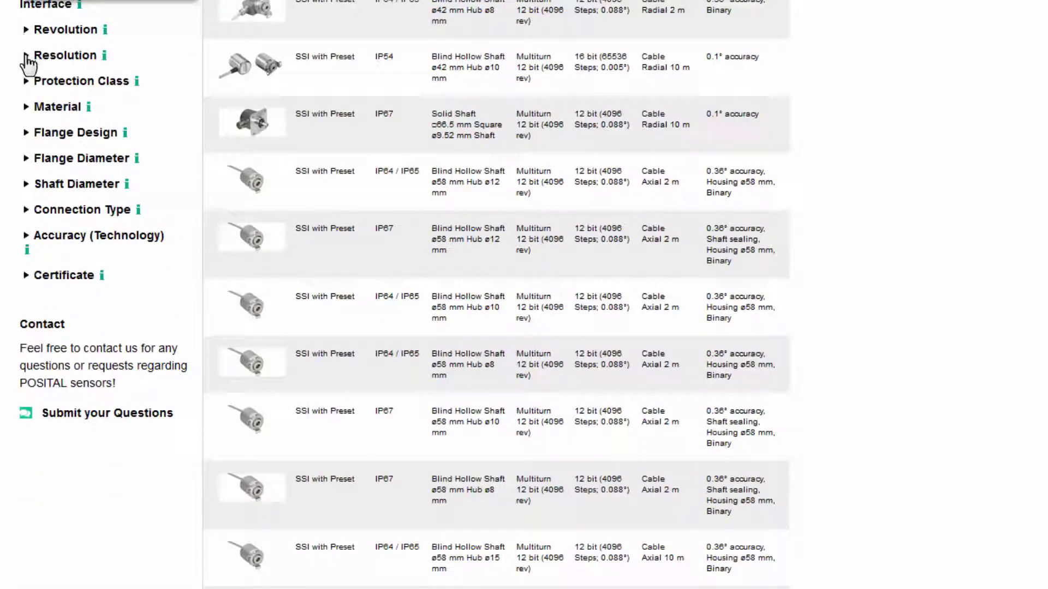
Step: Restrict the resolution to 13 bit (8192 Steps; 0.044°)
left_click(26, 56)
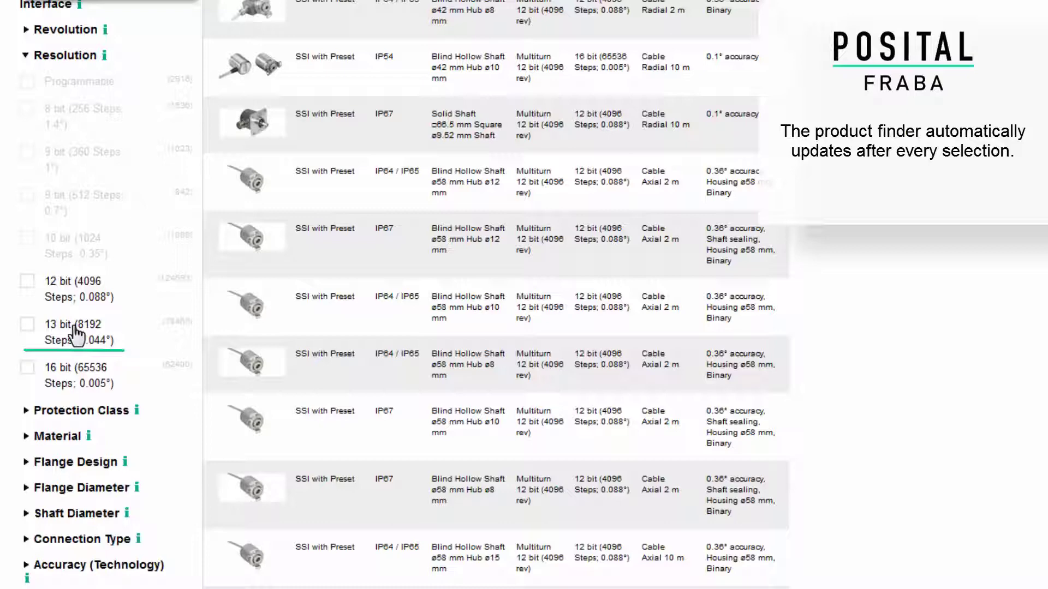
left_click(26, 327)
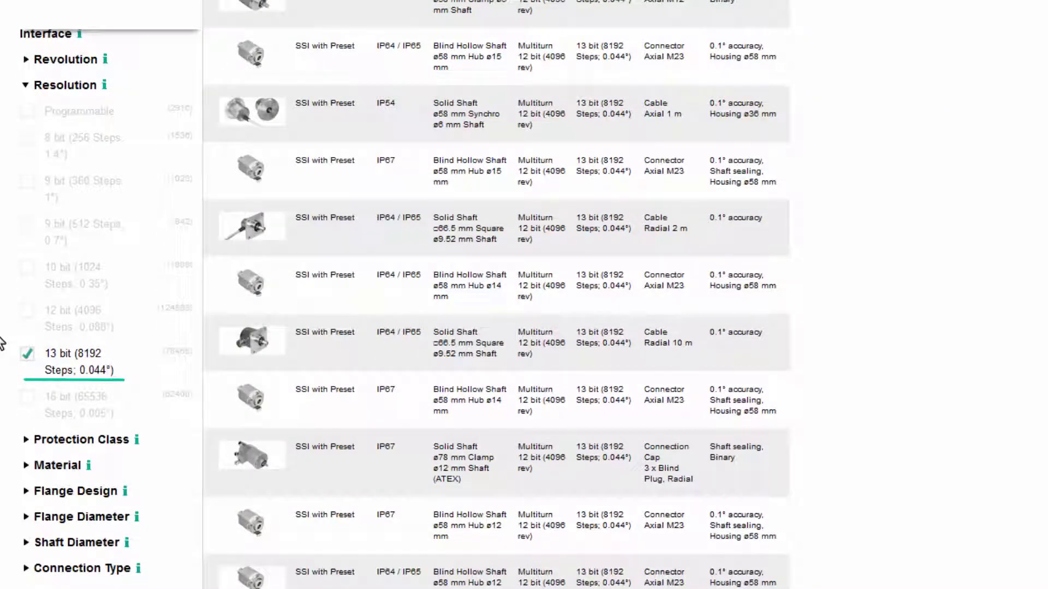
left_click(26, 85)
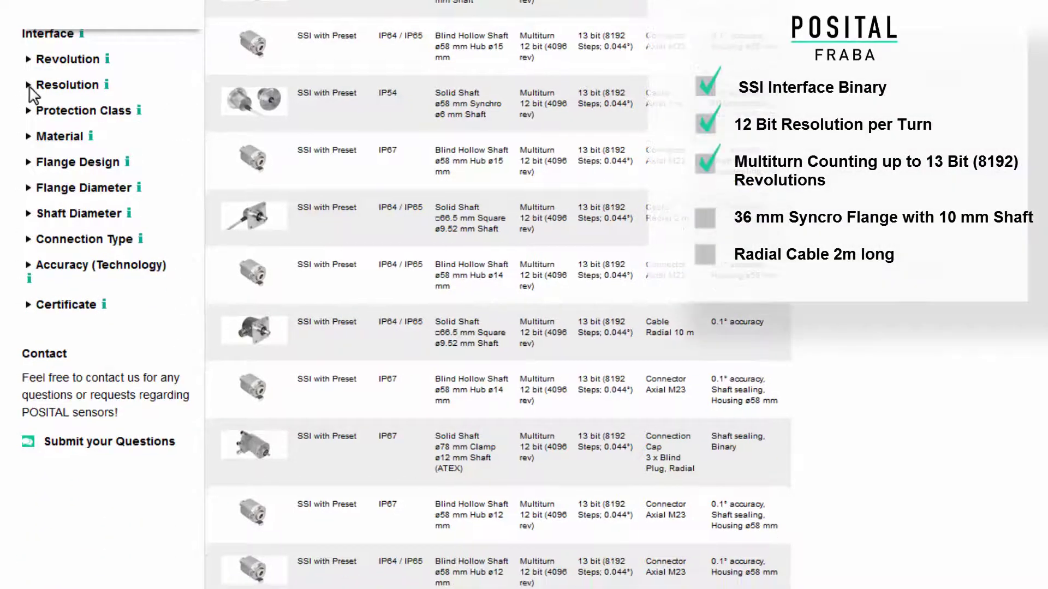
Step: Limit results to solid-shaft encoders with a Synchro flange design
left_click(29, 164)
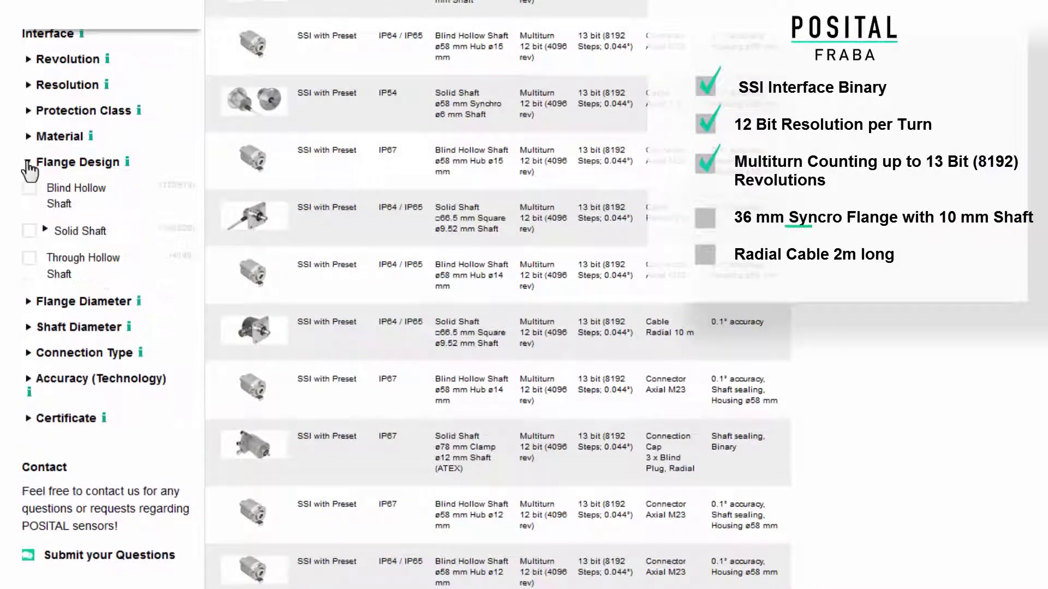
left_click(43, 231)
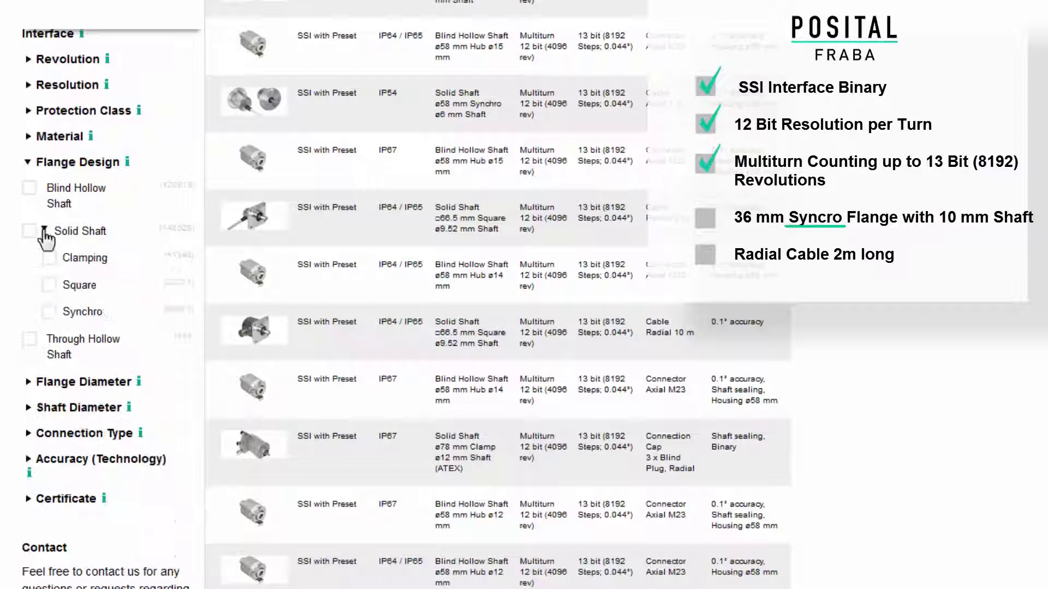
left_click(49, 312)
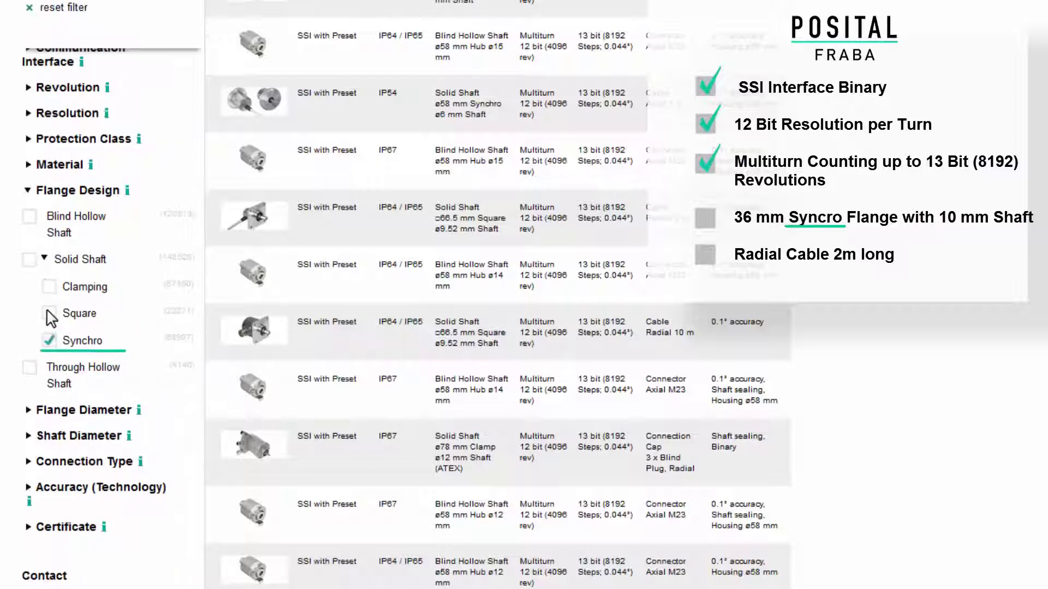
left_click(29, 182)
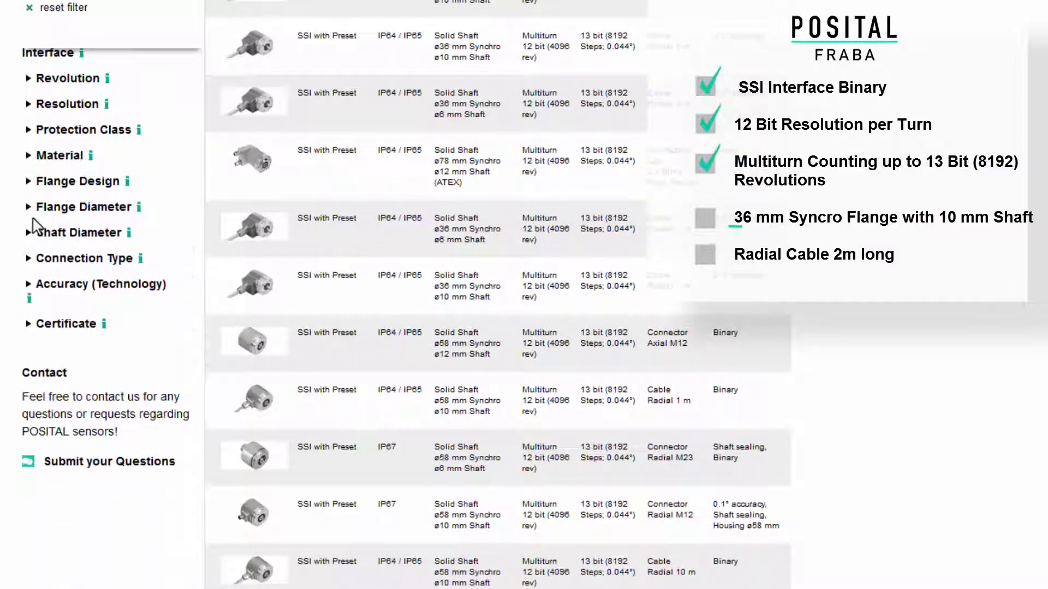
Step: Filter to a ø 36 mm flange diameter and a ø 10 mm shaft diameter
left_click(27, 207)
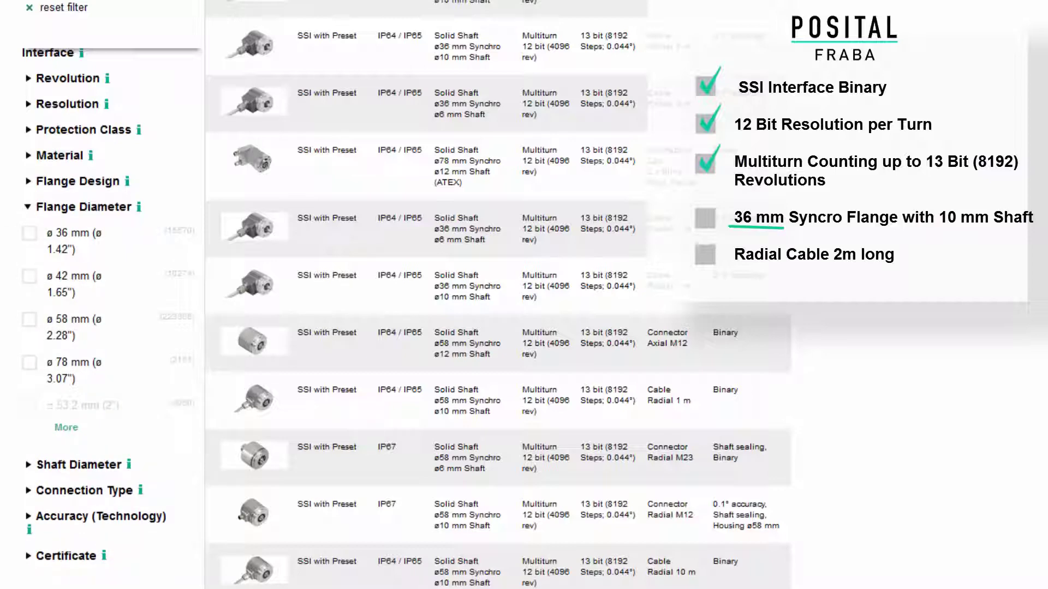
left_click(29, 233)
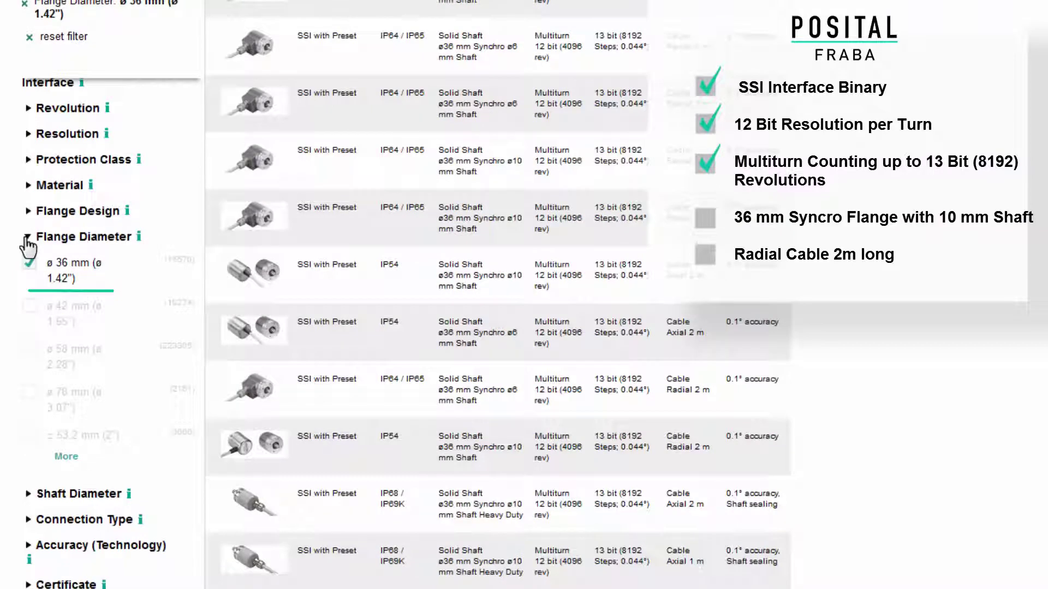
left_click(28, 238)
left_click(28, 263)
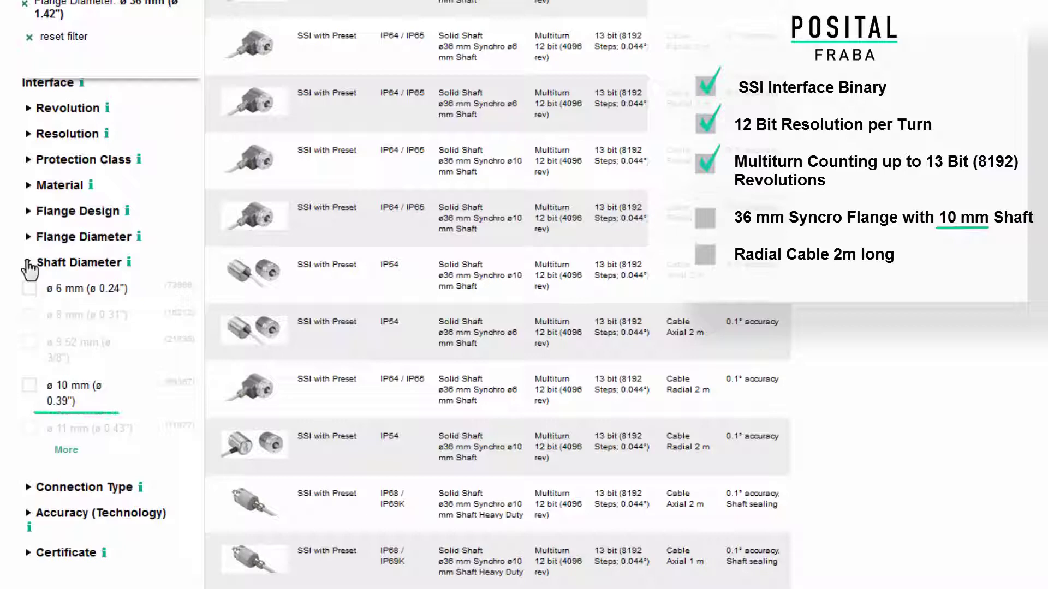
left_click(30, 385)
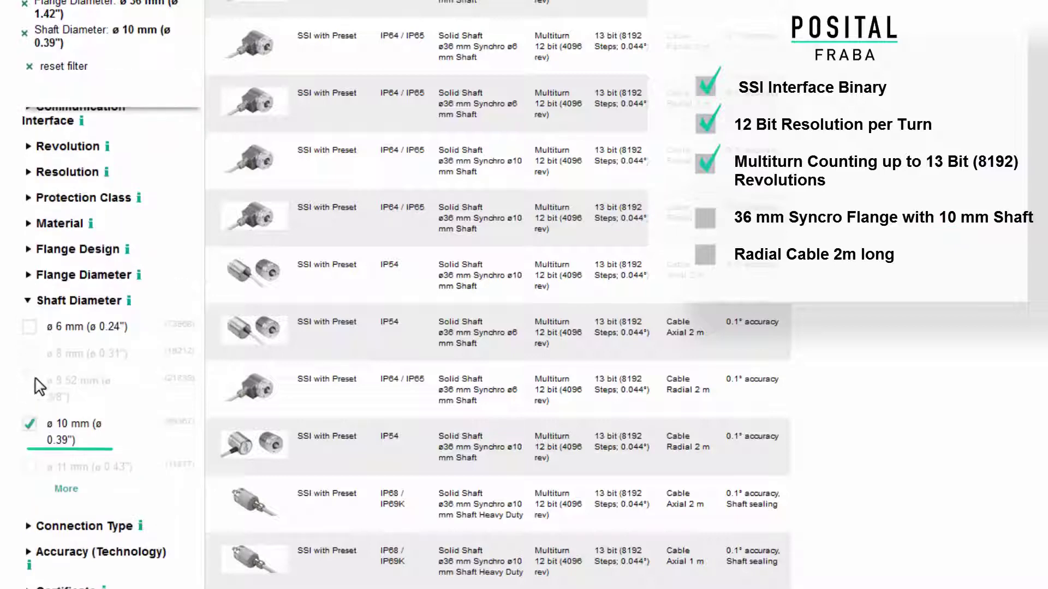
left_click(27, 293)
scroll(28, 311, "down", 2)
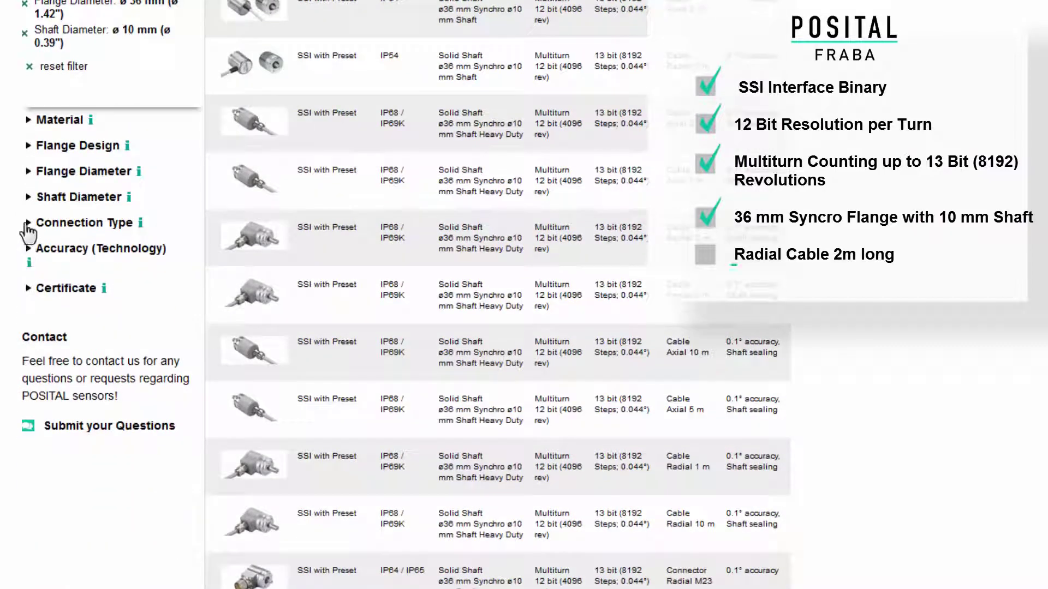
Step: Add a Radial 2 m cable connection filter, leaving three matching encoders
left_click(27, 224)
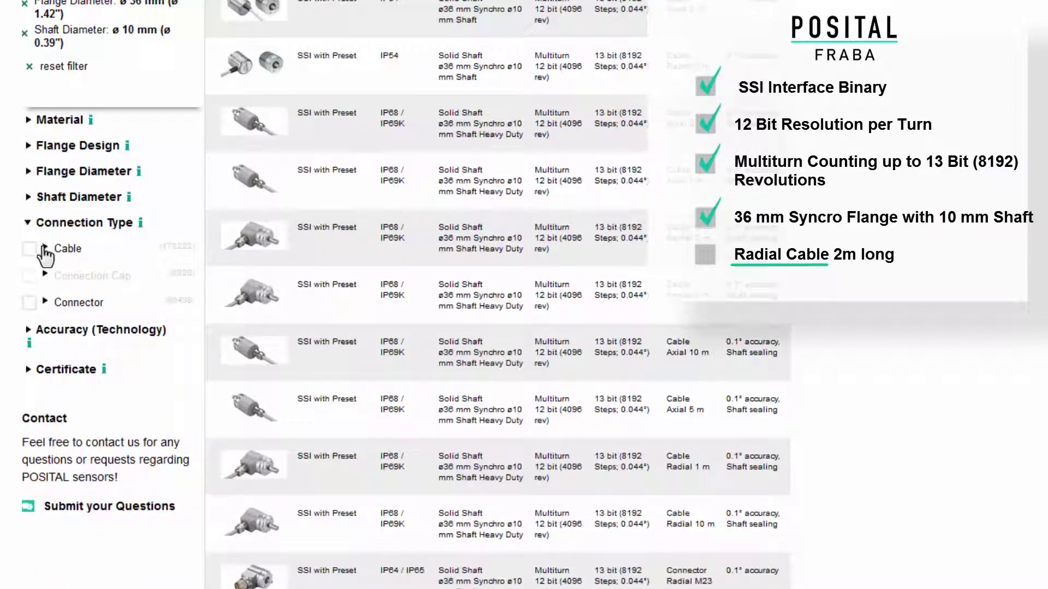
left_click(45, 248)
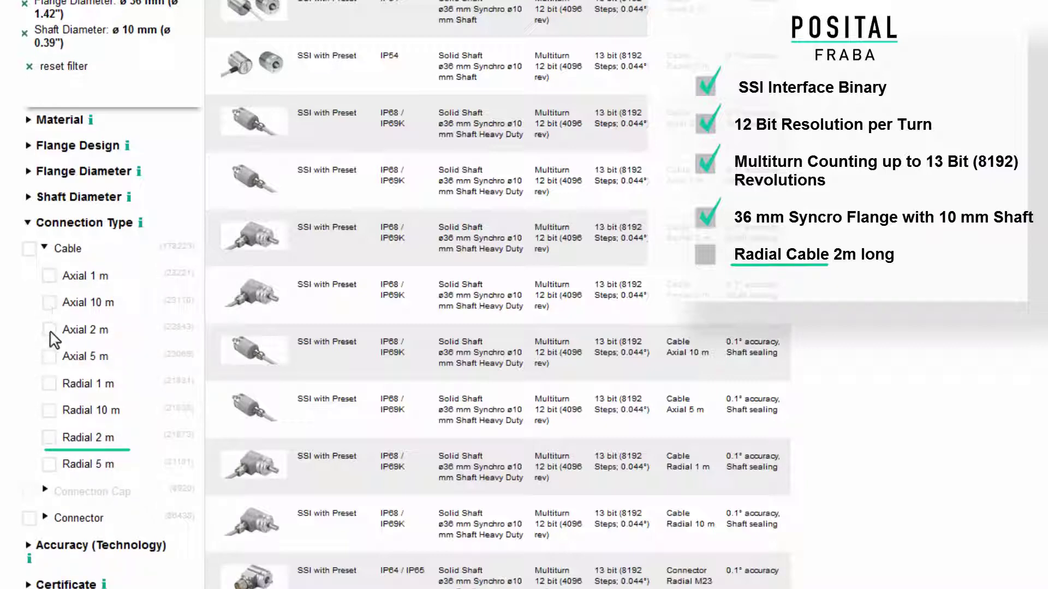
left_click(49, 437)
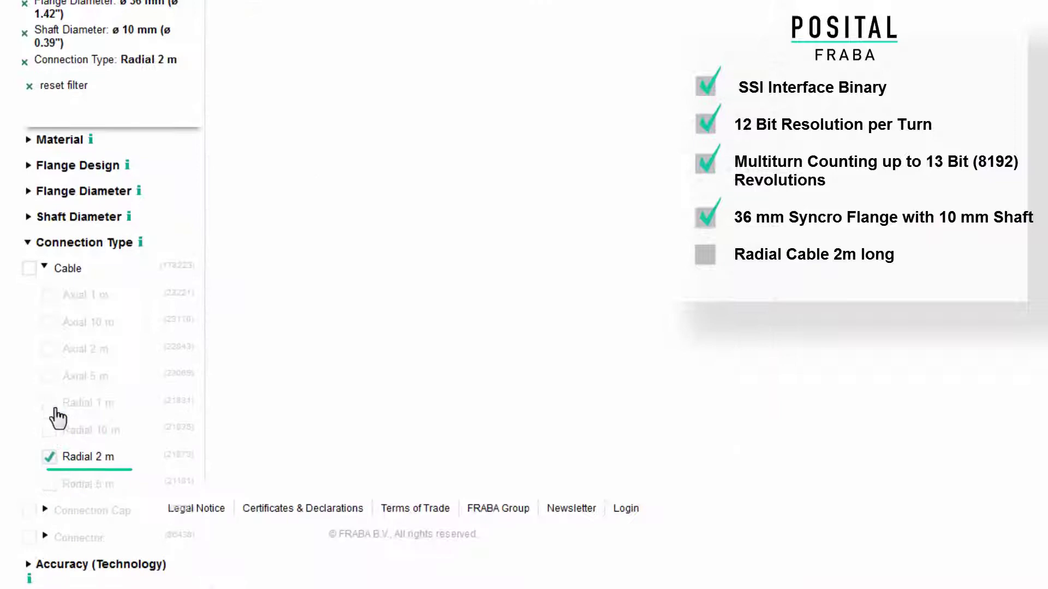
scroll(35, 272, "up", 5)
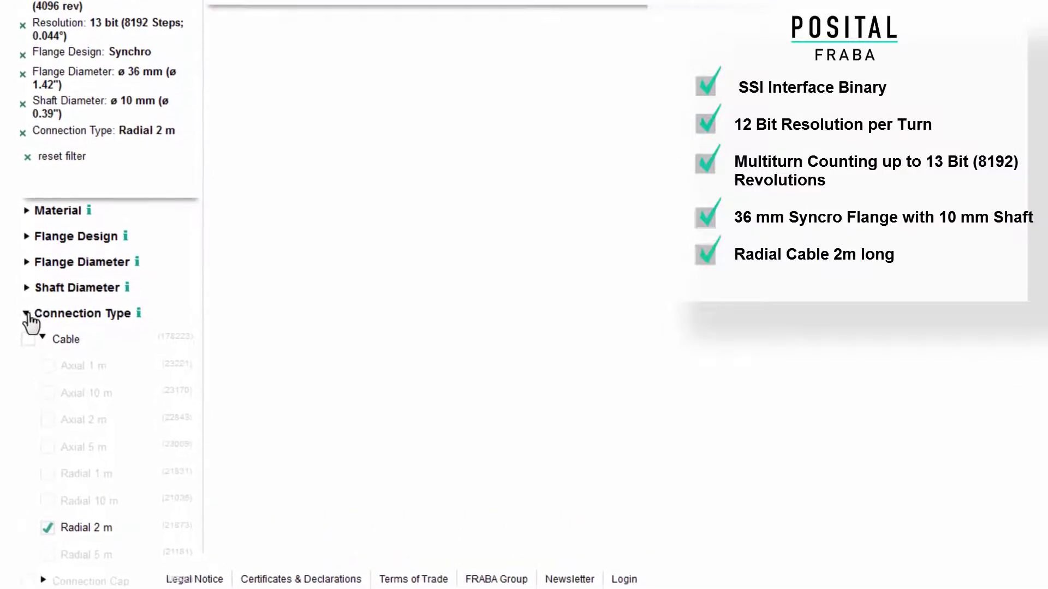
scroll(336, 386, "up", 1)
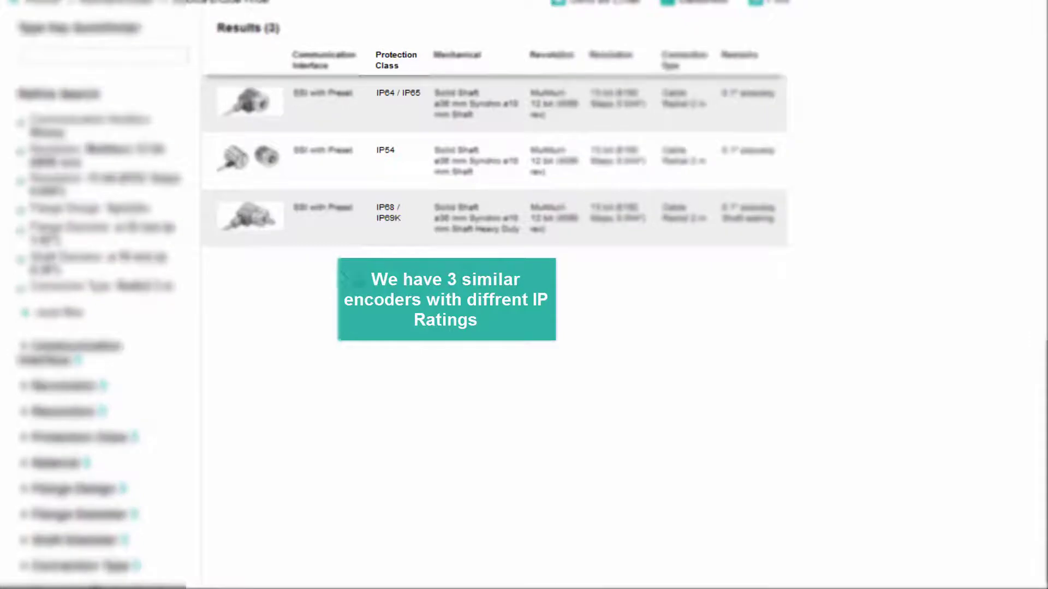
Step: Limit to ≥ IP64 / IP65 protection and open the UCD-S100B-1213-R100-2RW detail page
left_click(31, 443)
left_click(25, 489)
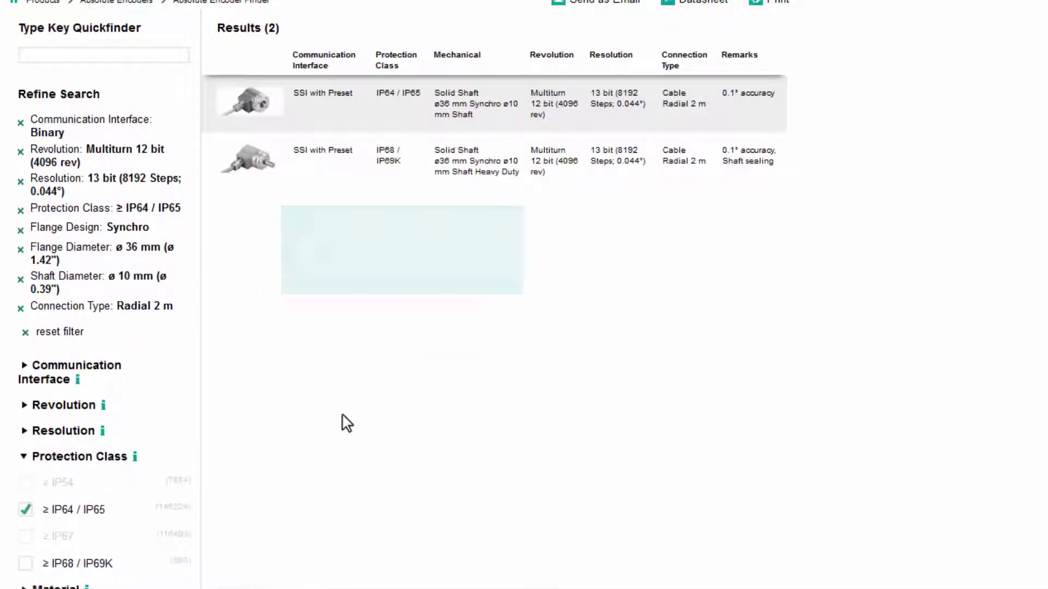
left_click(402, 108)
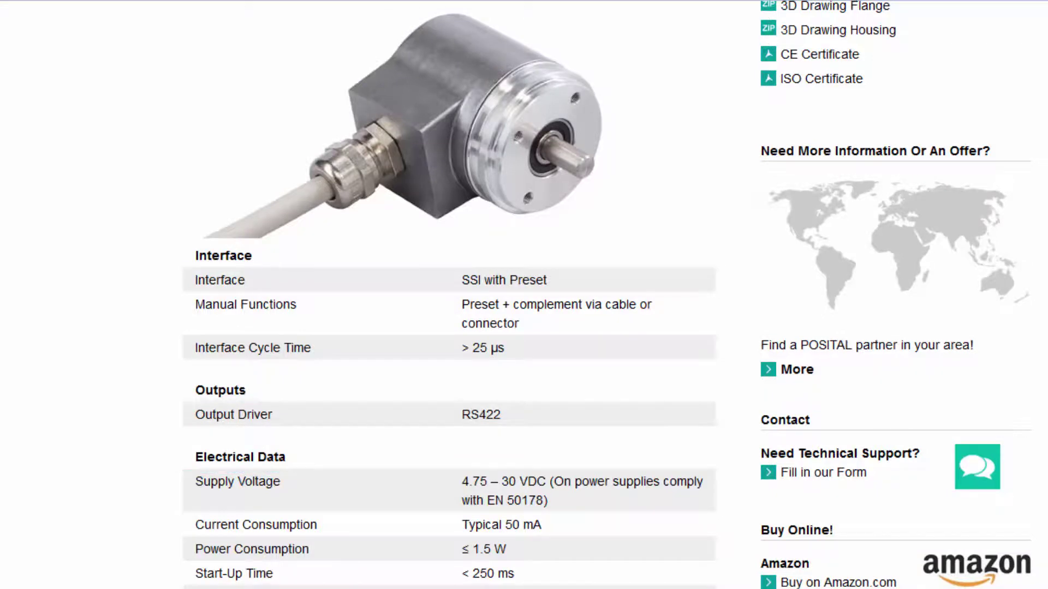
scroll(449, 295, "down", 10)
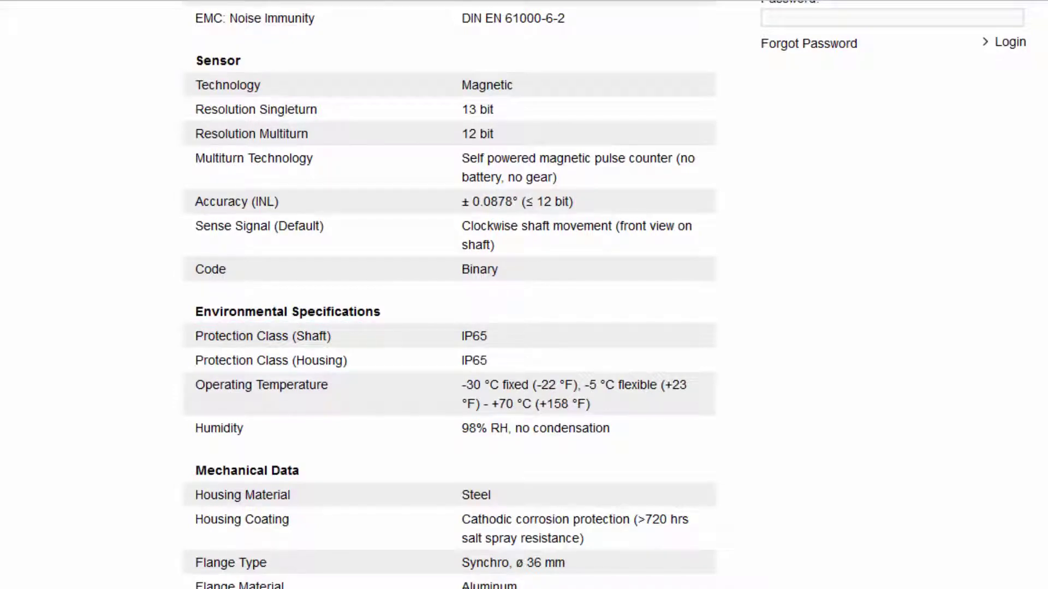
scroll(449, 295, "down", 8)
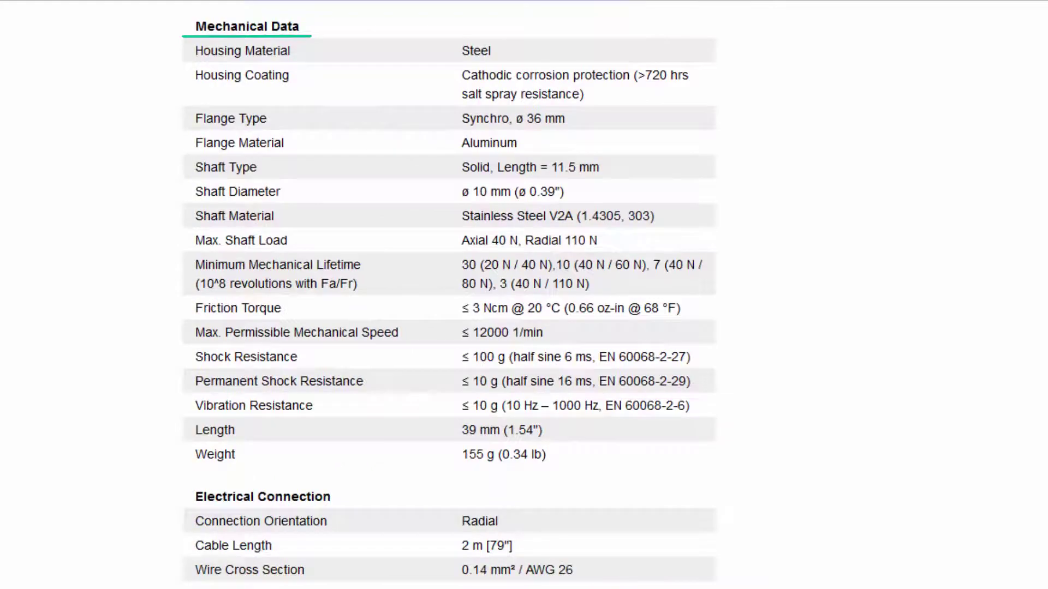
scroll(449, 295, "down", 8)
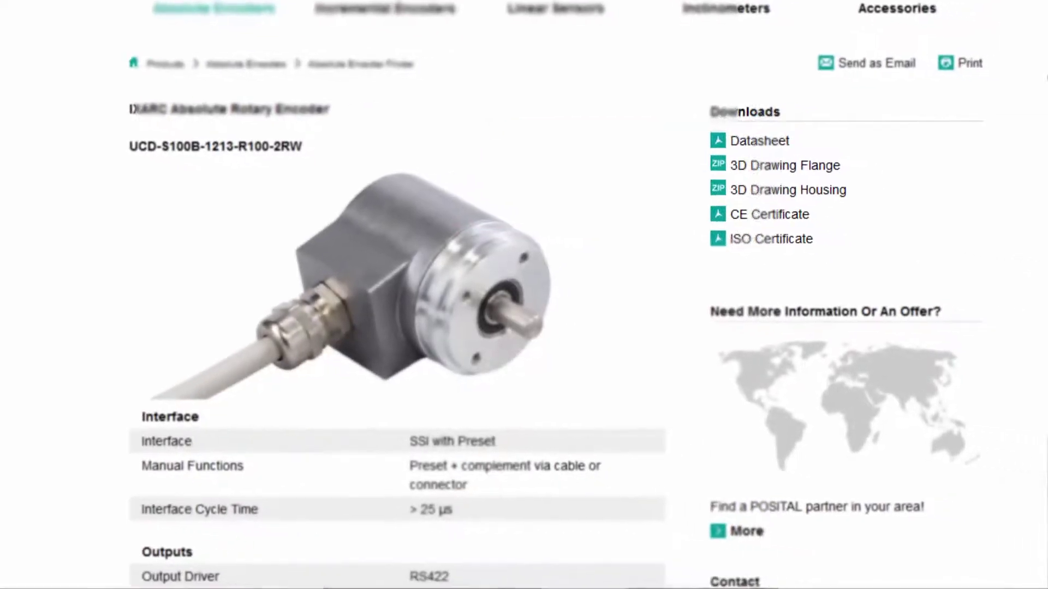
scroll(979, 195, "down", 3)
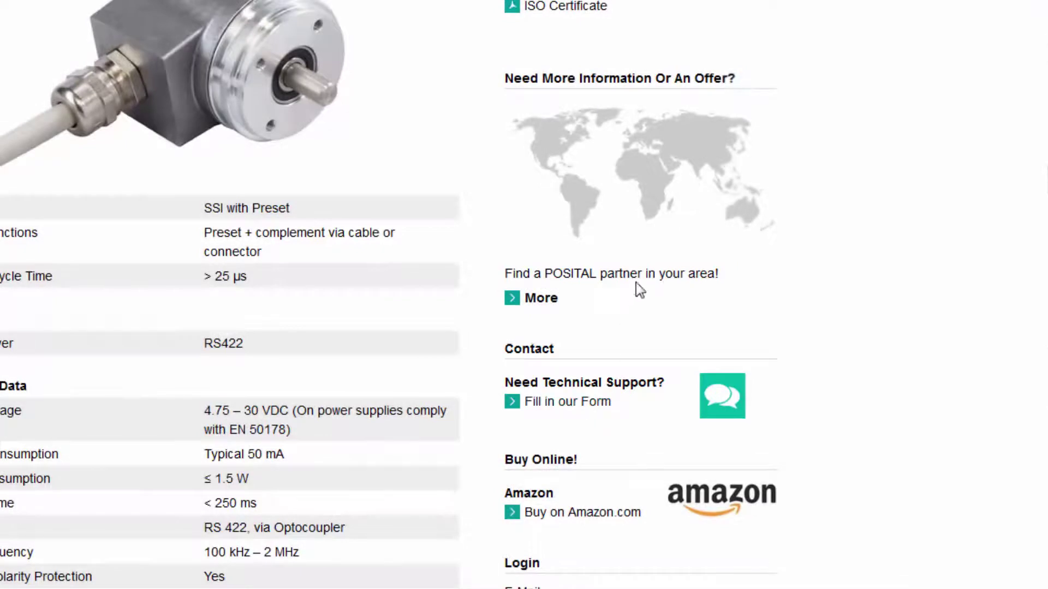
Step: Open the Sales Partner map from the partner link and zoom it to Europe
left_click(653, 192)
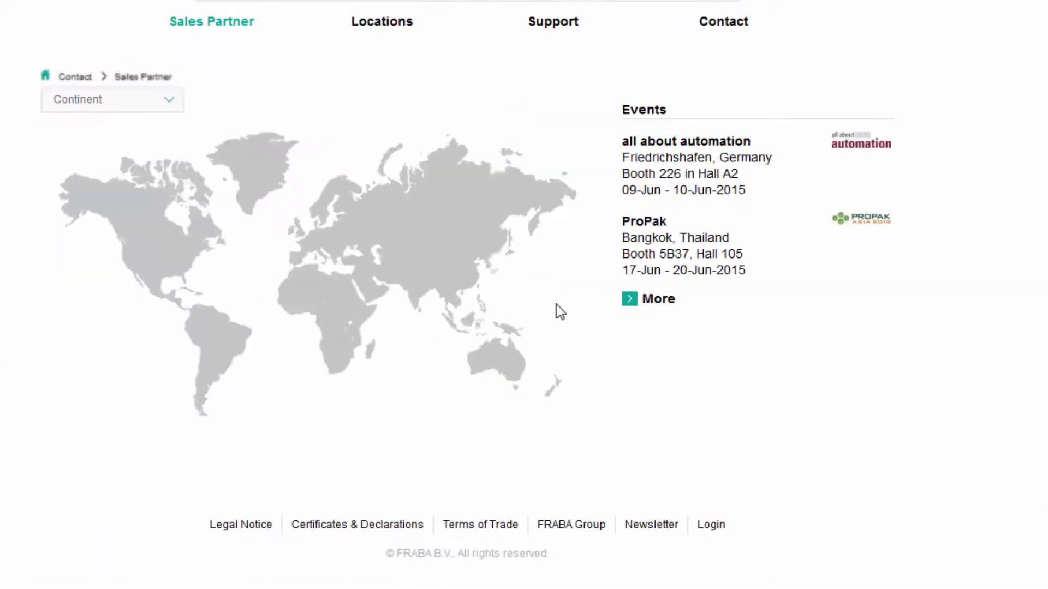
left_click(328, 249)
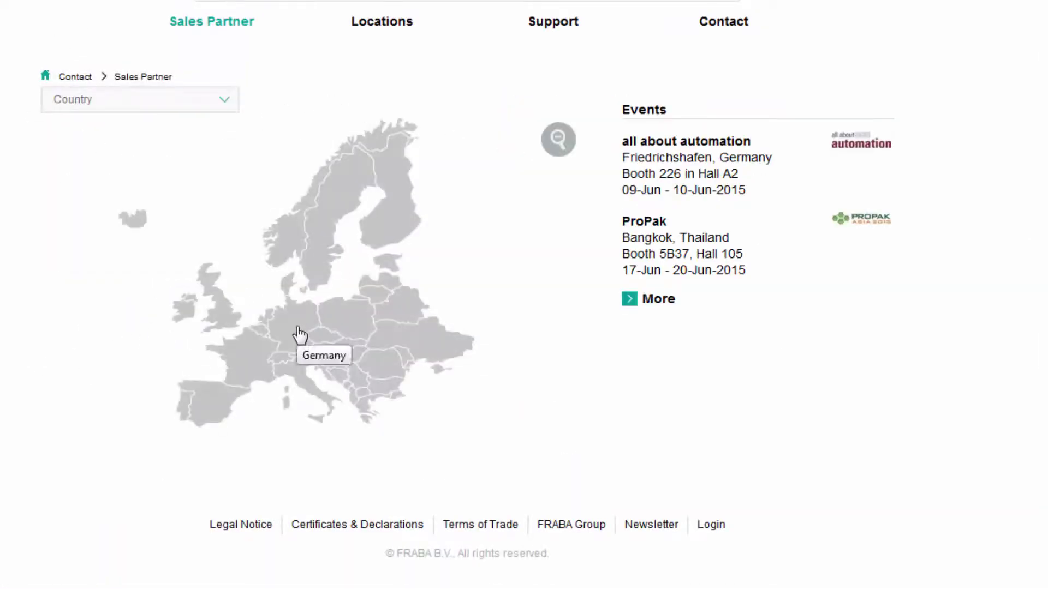